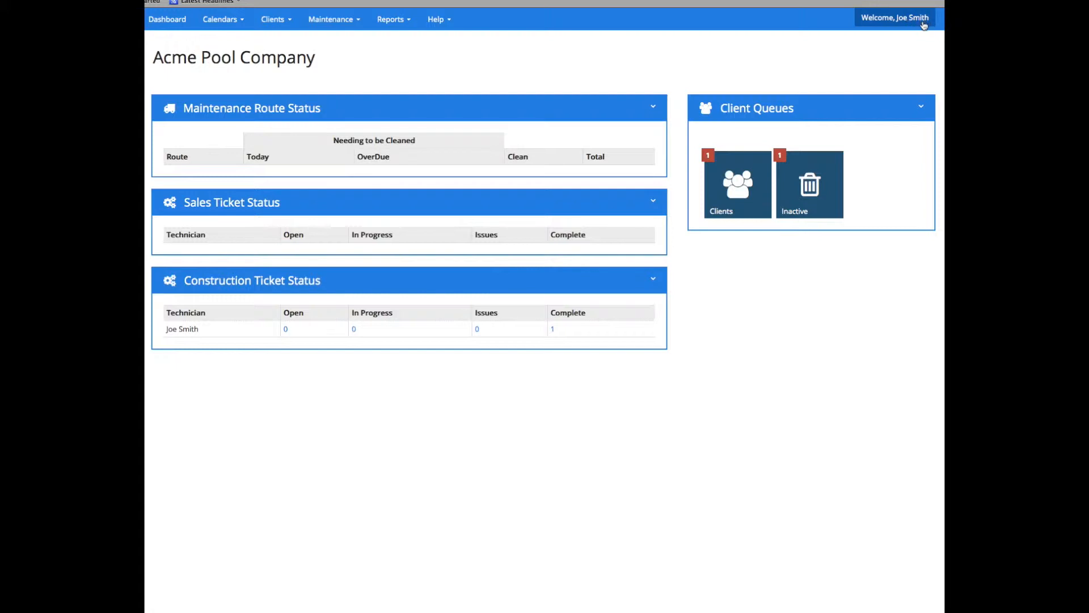
Open the general company settings for Acme Pool Company
left_click(923, 21)
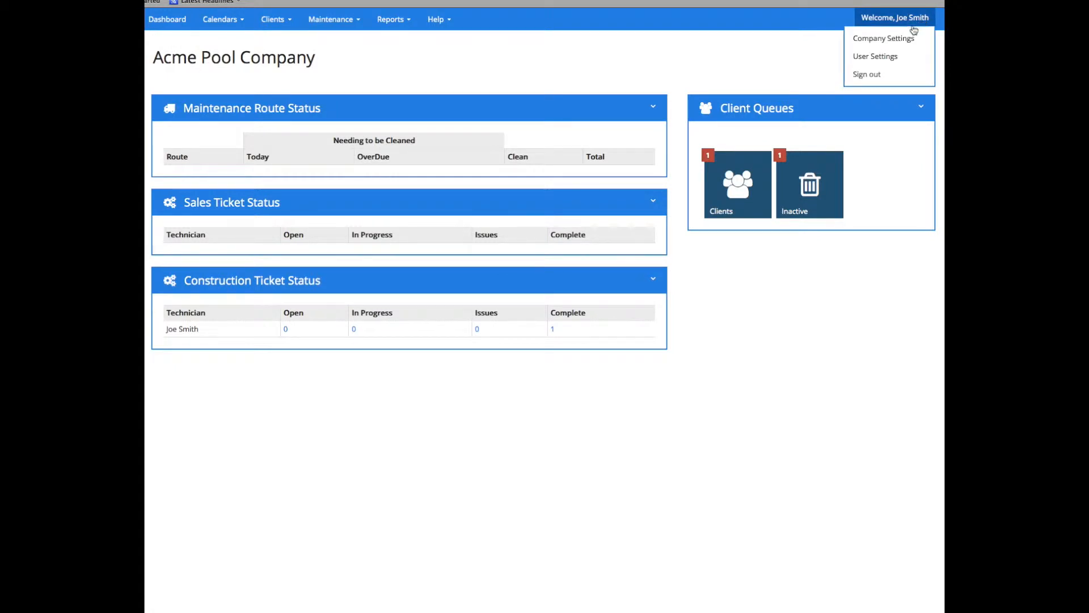
left_click(906, 40)
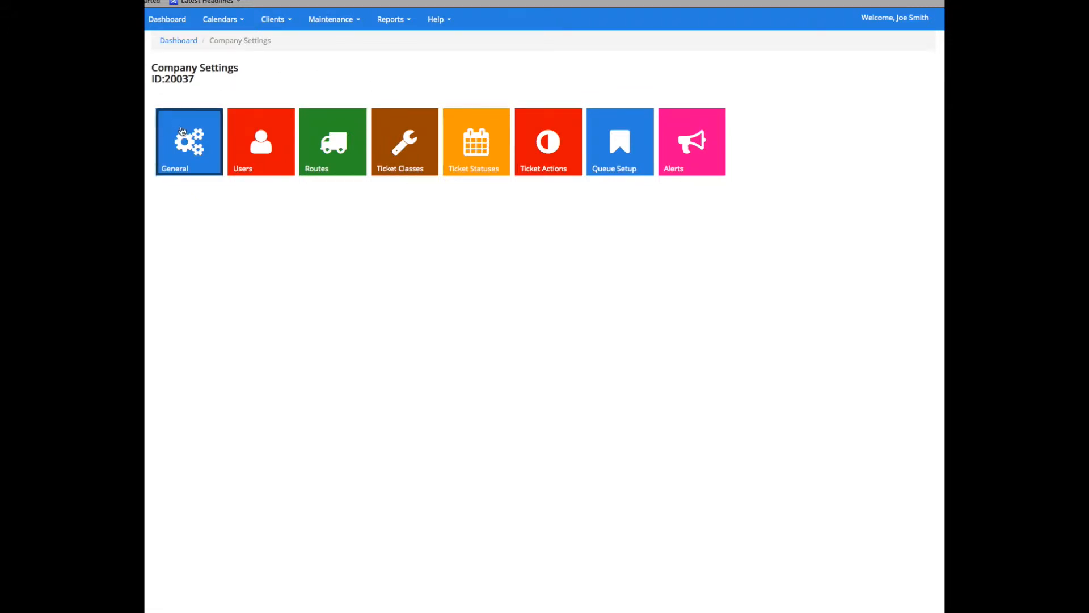
left_click(191, 162)
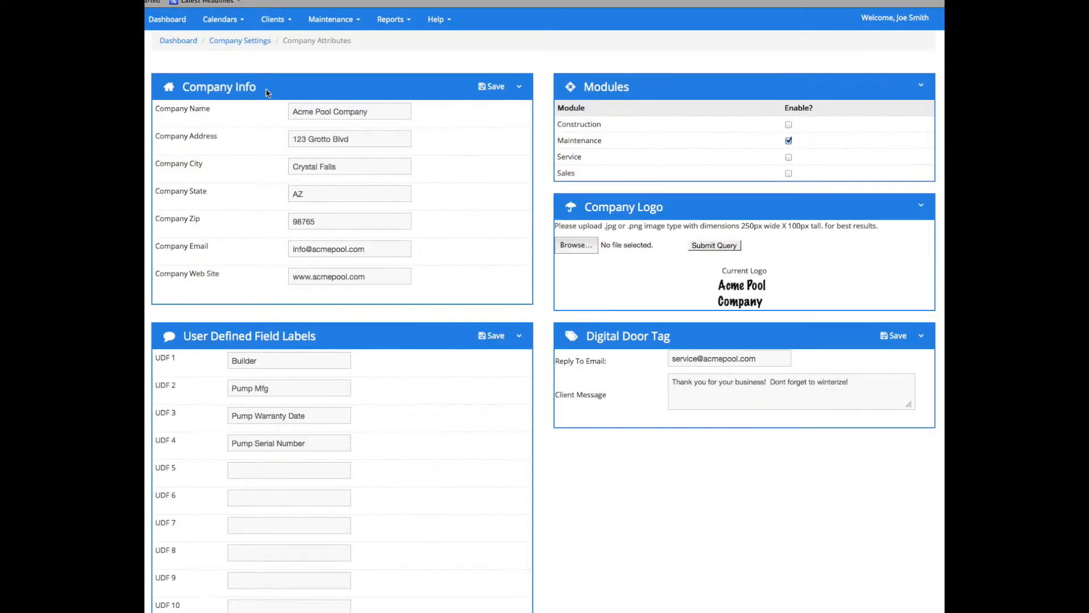
Look over the Company Info, User Defined Field Labels, Modules, Company Logo and Digital Door Tag sections
left_click_drag(182, 86, 255, 87)
left_click_drag(183, 333, 317, 337)
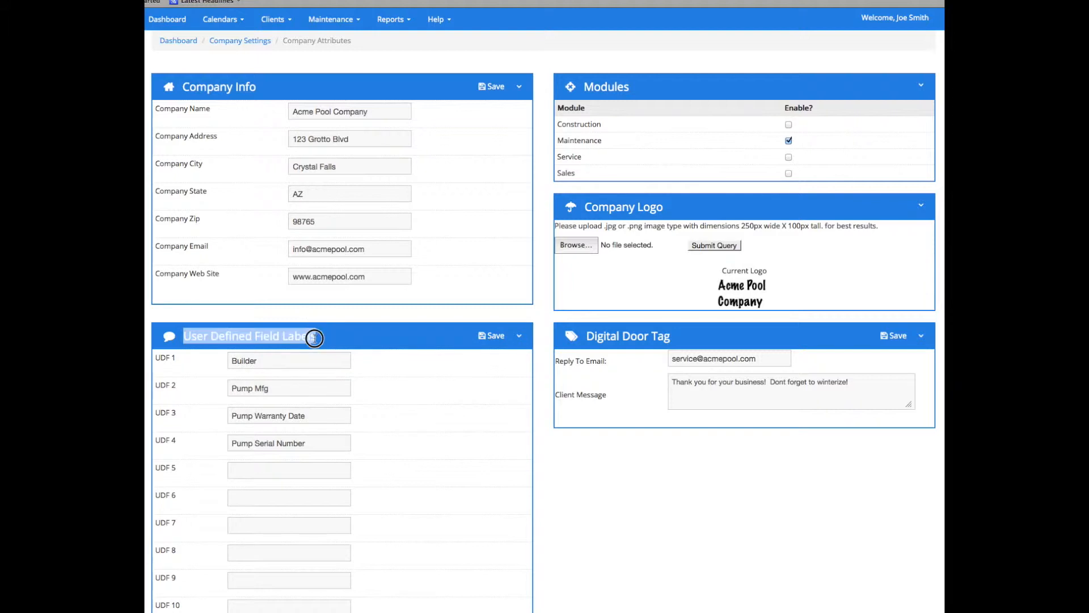
left_click(584, 86)
left_click_drag(584, 205, 660, 208)
left_click_drag(589, 336, 671, 337)
left_click(214, 86)
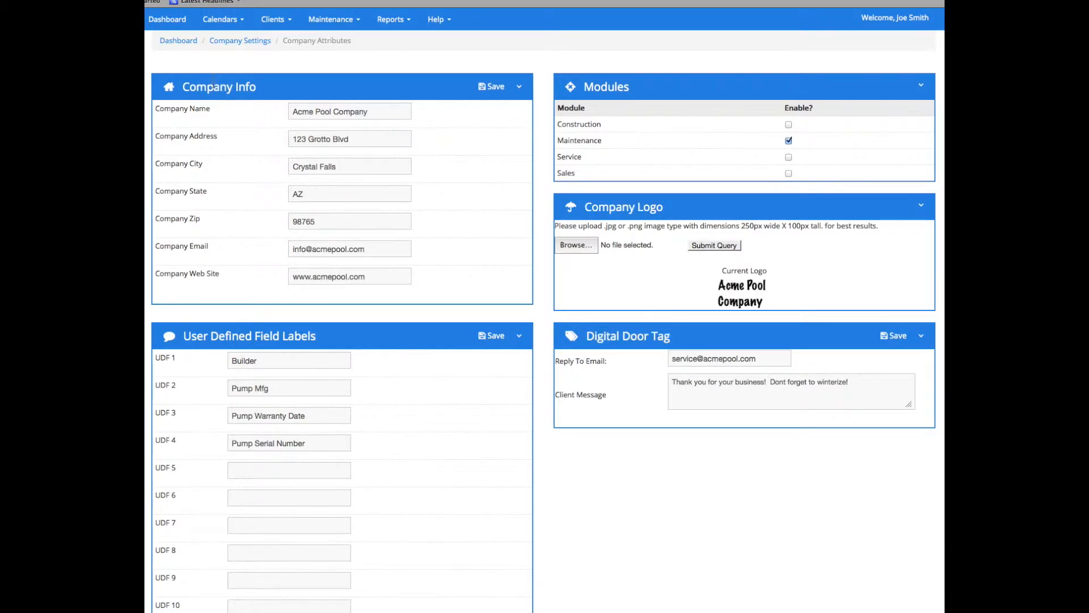
left_click_drag(186, 85, 250, 88)
left_click(258, 91)
Change the Company Zip to 98723 in the company info
left_click(333, 214)
left_click(318, 219)
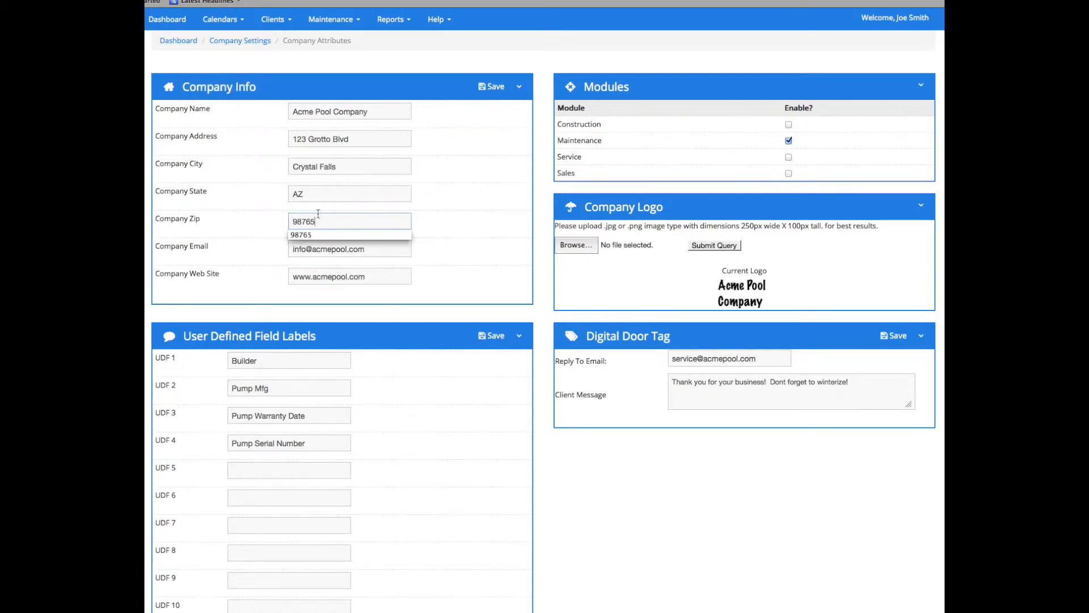
key("BackSpace")
key("BackSpace")
type("23")
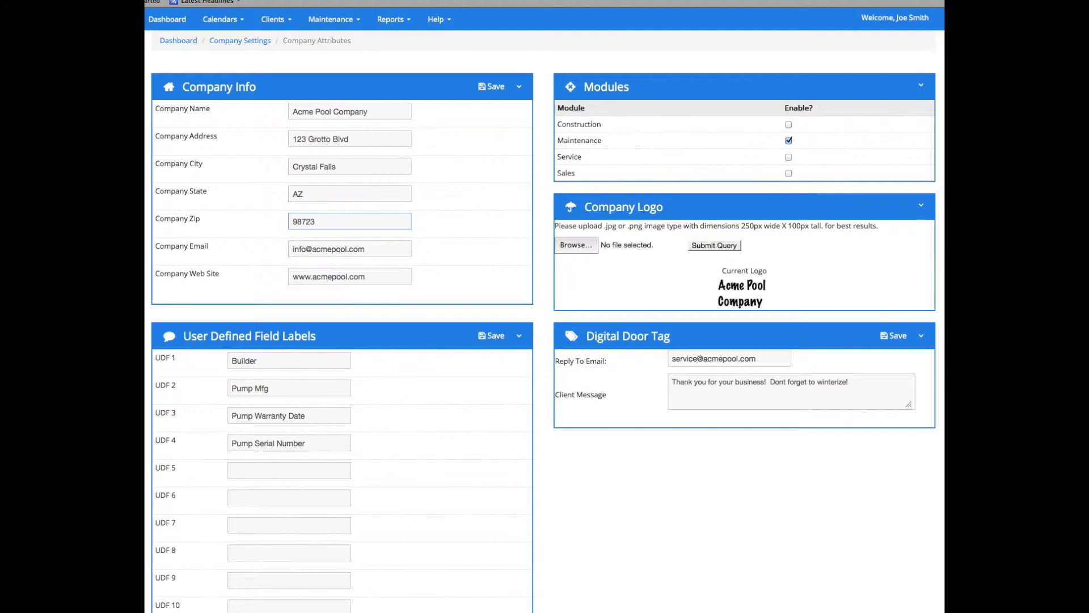
left_click(494, 88)
Examine the user defined field labels entered for UDF 1 through UDF 4
scroll(403, 333, "down", 3)
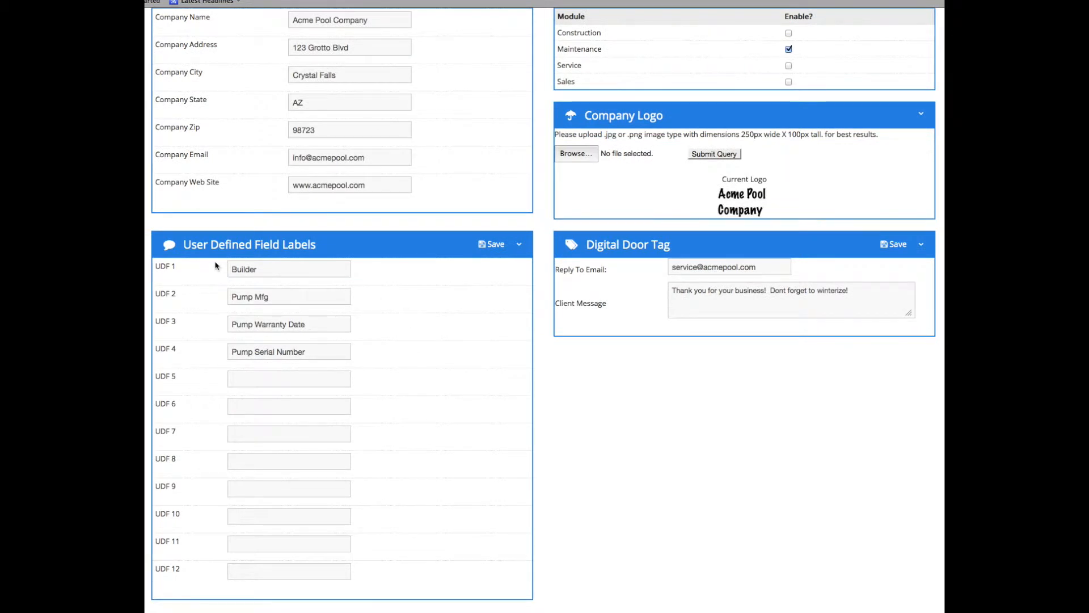
left_click_drag(184, 244, 316, 247)
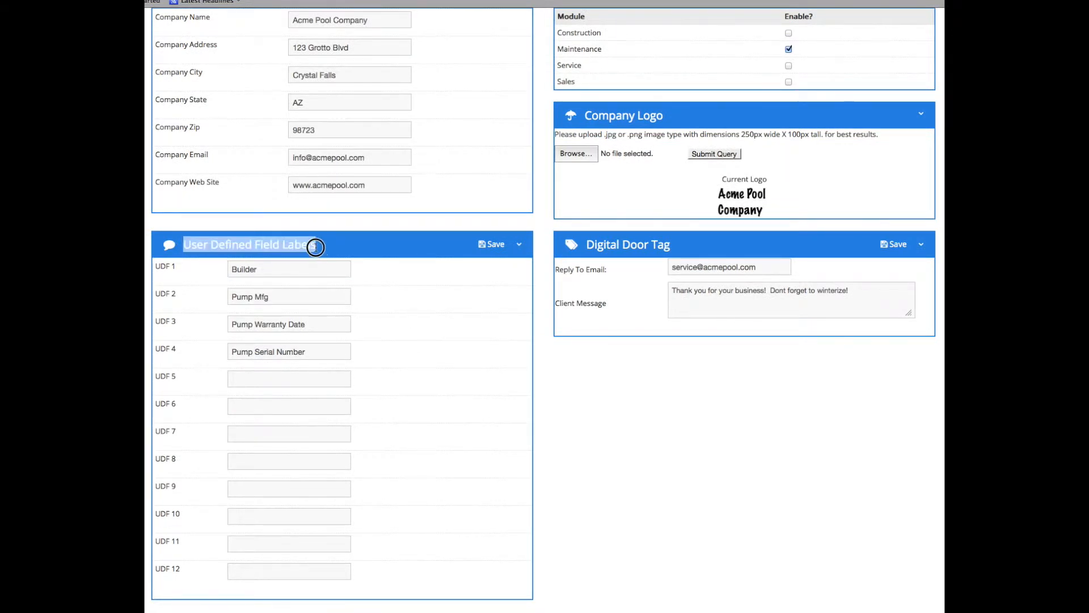
left_click(352, 246)
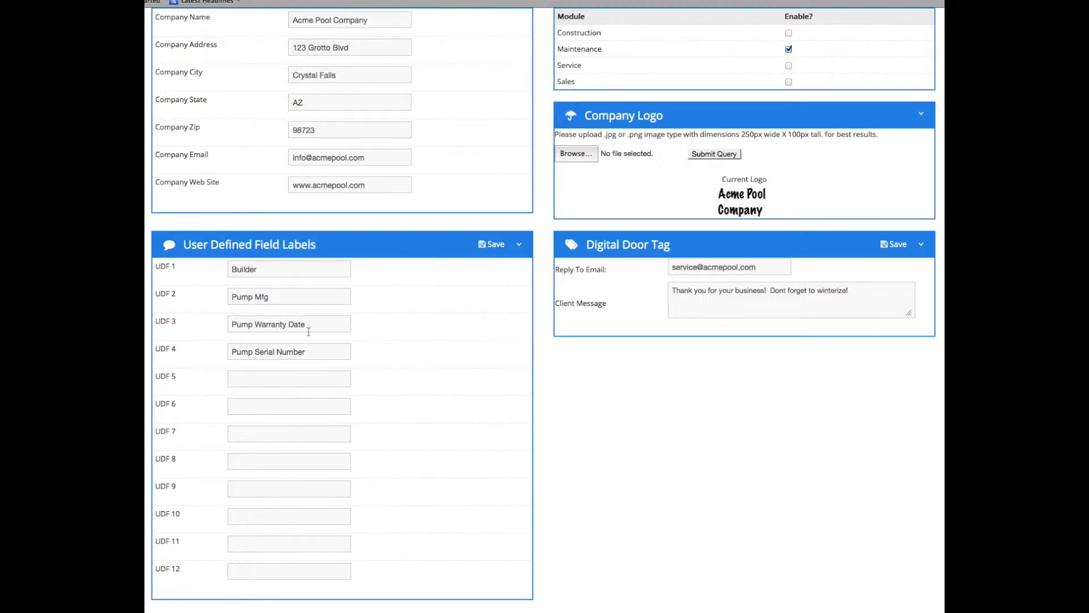
left_click(314, 350)
left_click_drag(314, 350, 224, 350)
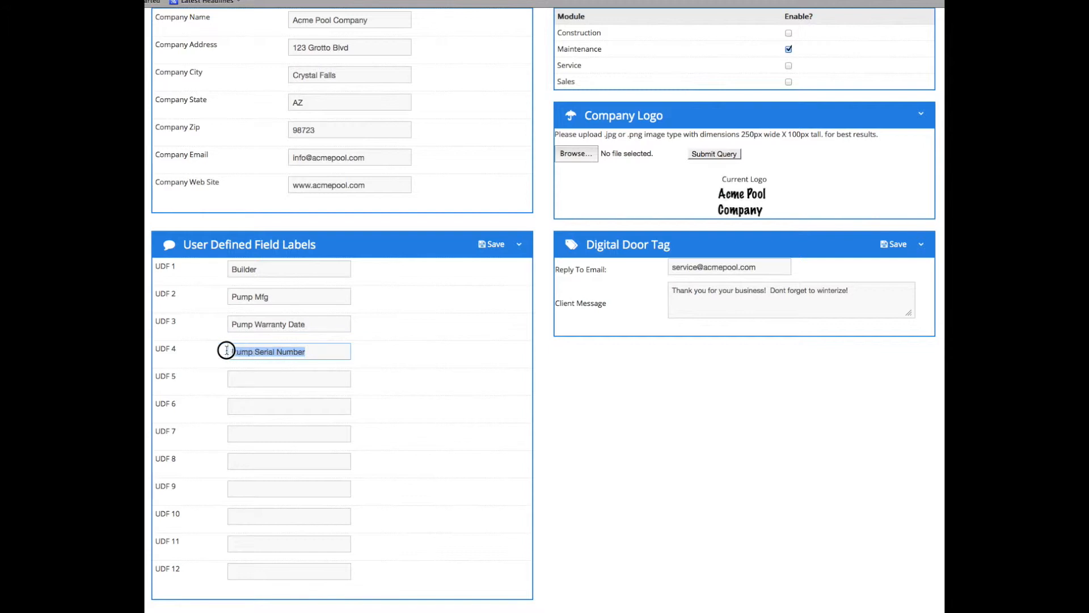
left_click(271, 270)
left_click_drag(270, 268, 231, 268)
left_click(390, 289)
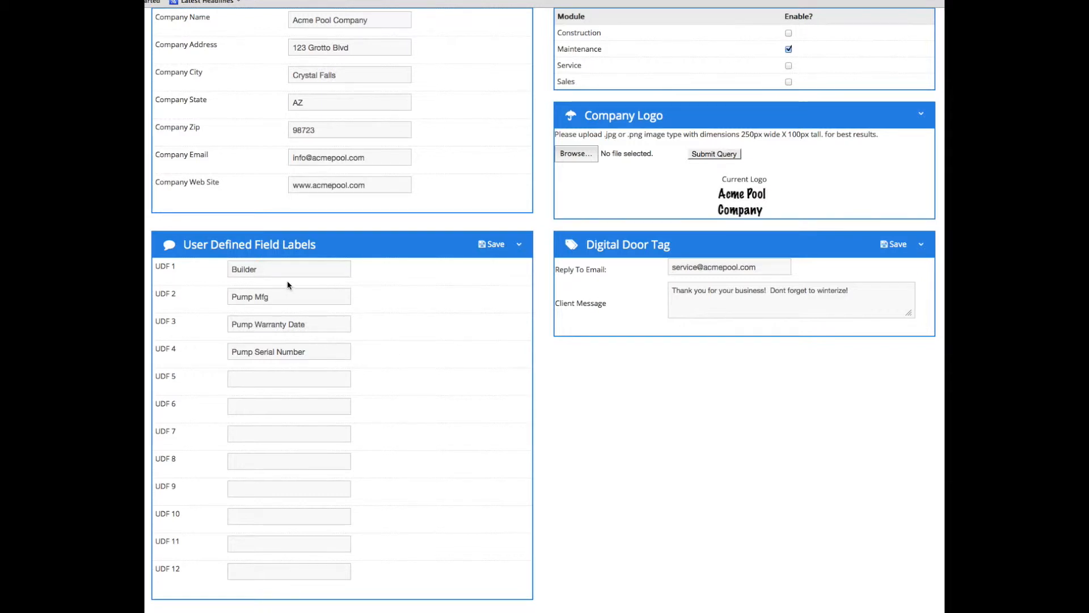
left_click(272, 267)
left_click_drag(272, 268, 225, 268)
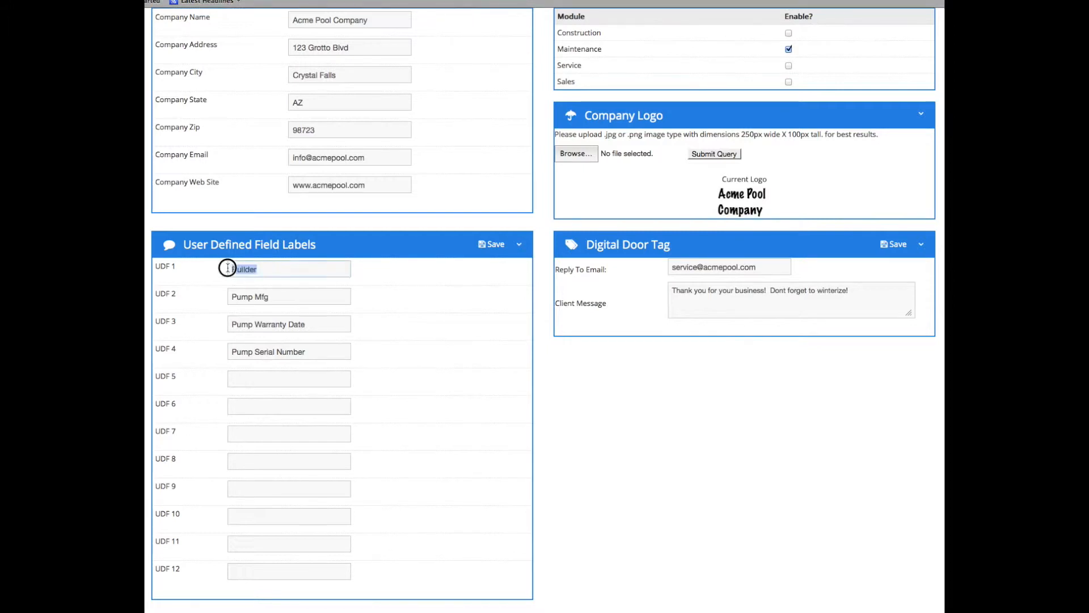
left_click(288, 296)
left_click_drag(276, 297, 234, 296)
left_click(331, 346)
left_click_drag(306, 351, 234, 348)
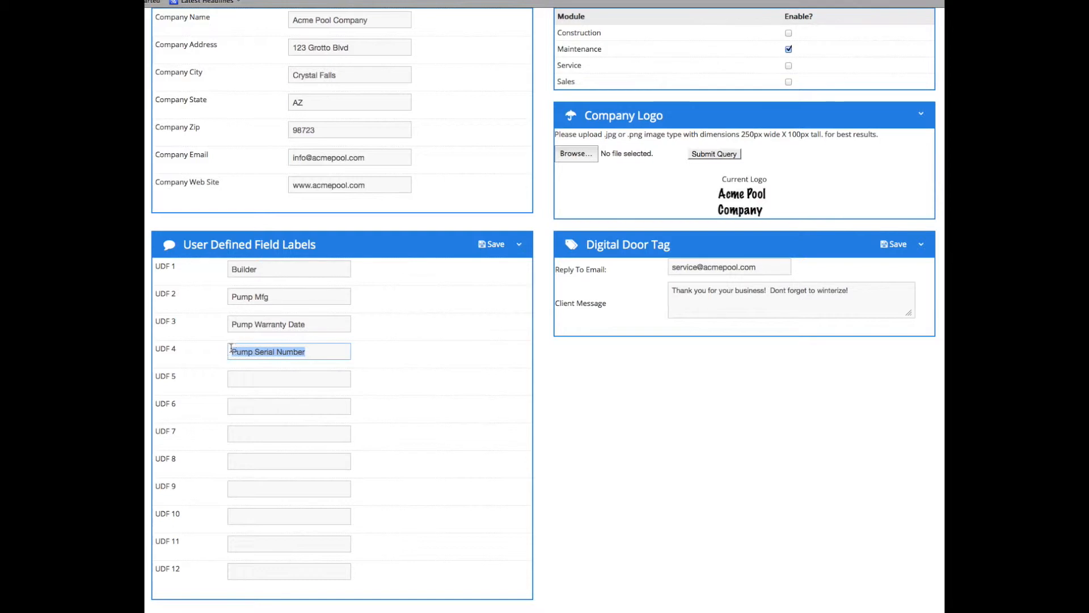
left_click(326, 324)
left_click_drag(326, 324, 233, 324)
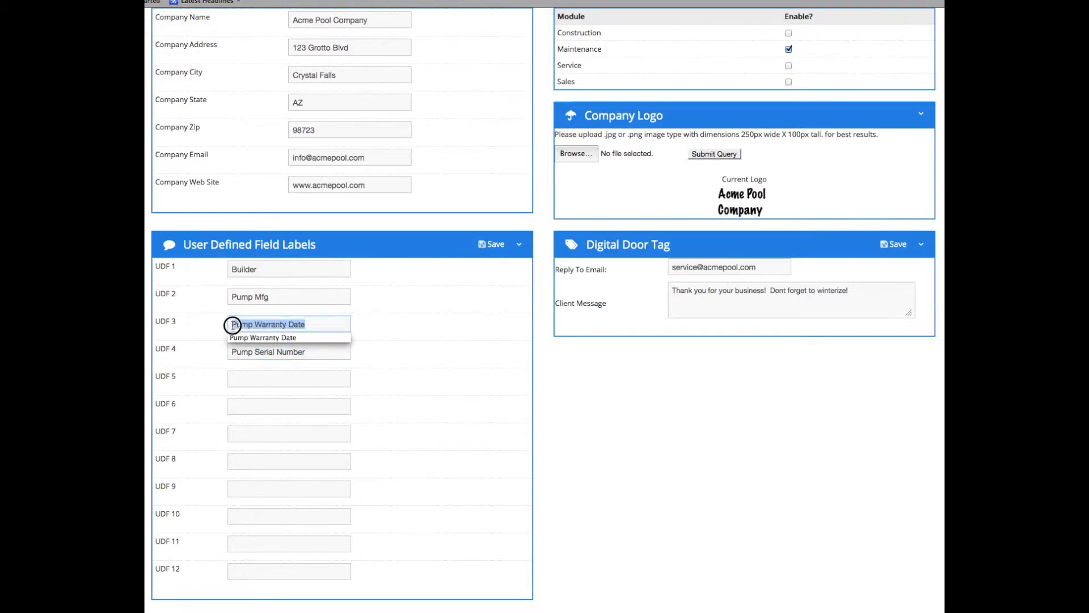
left_click(394, 326)
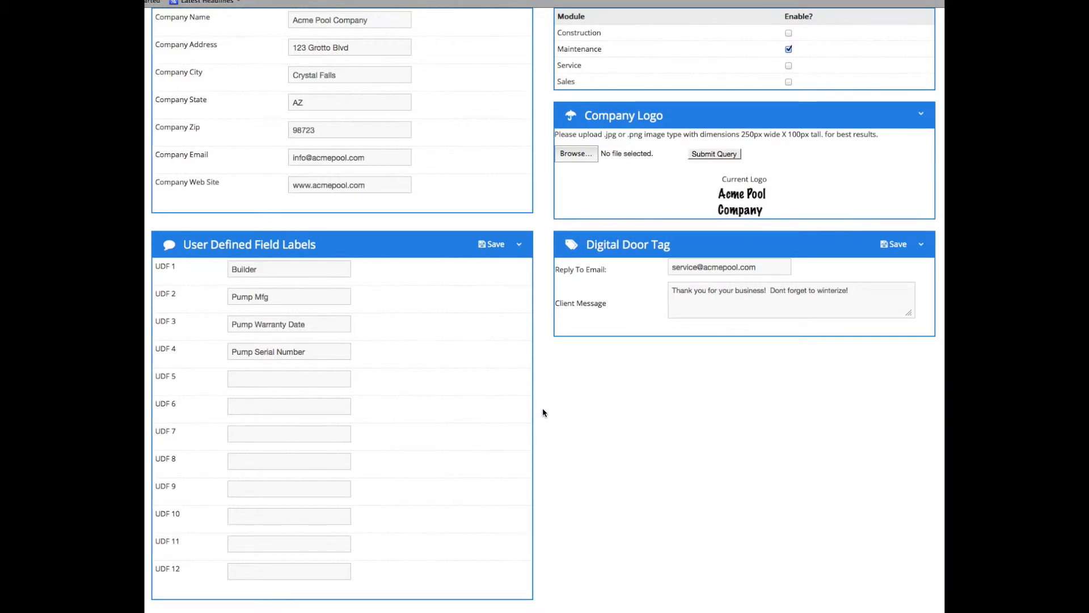
Open the record of the client at 123 Main St from the client list and show its miscellaneous fields
scroll(543, 413, "up", 3)
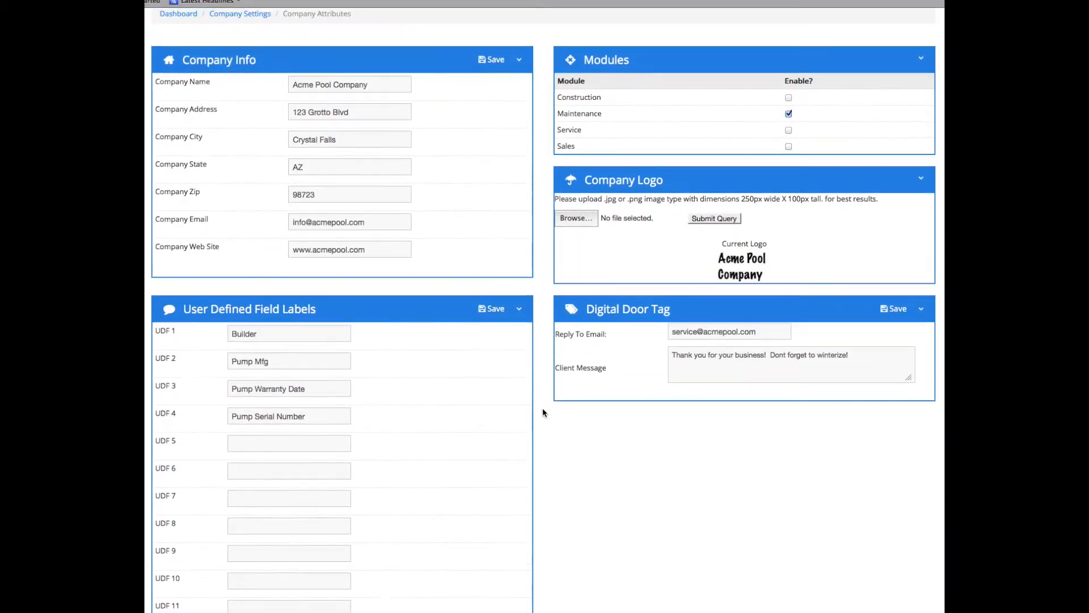
scroll(543, 412, "up", 1)
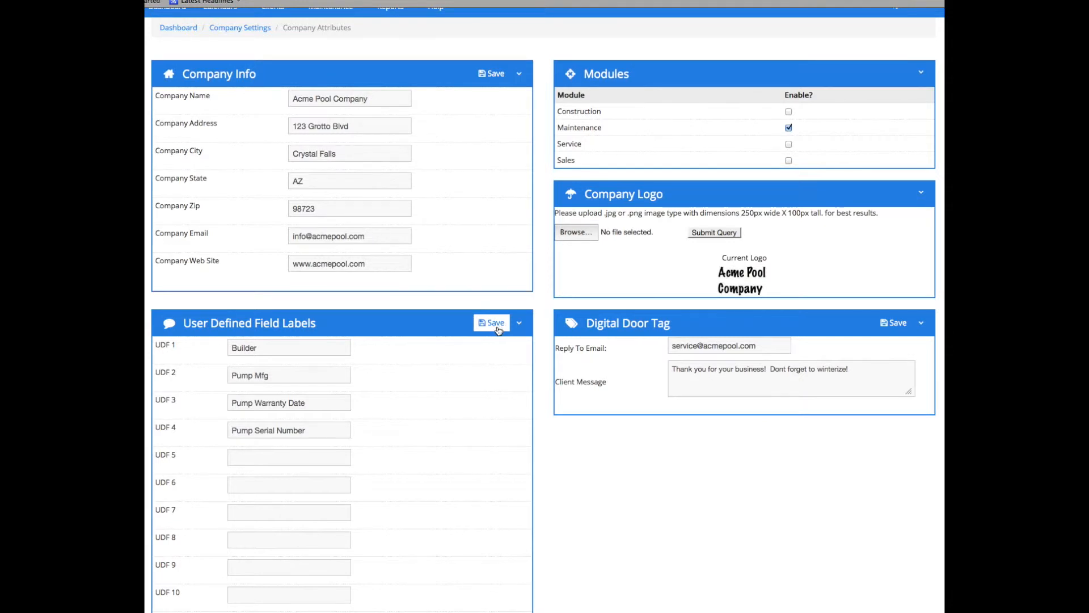
scroll(498, 330, "up", 1)
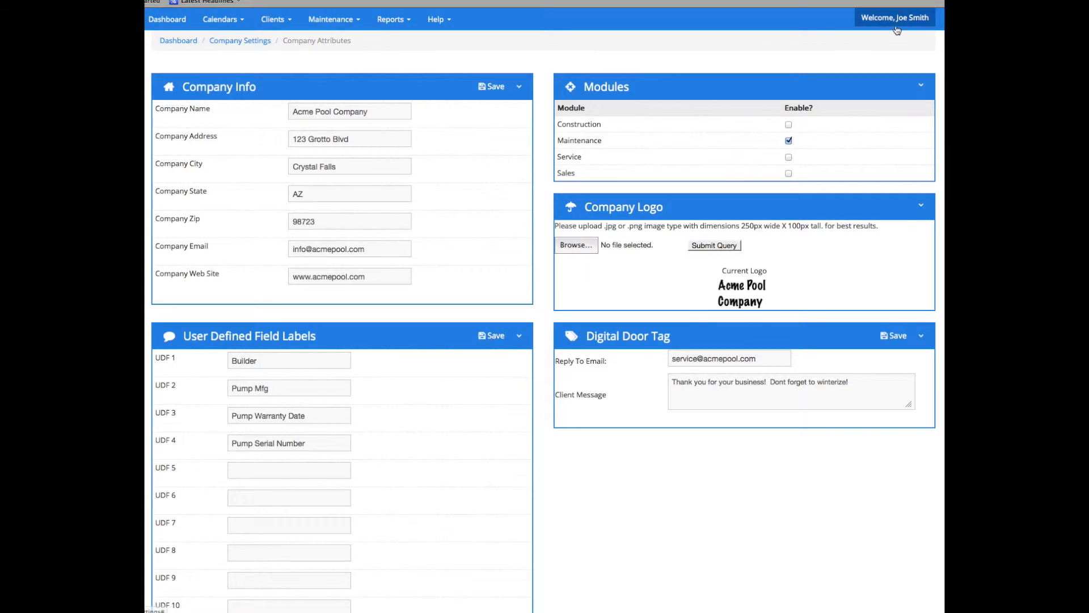
left_click(291, 21)
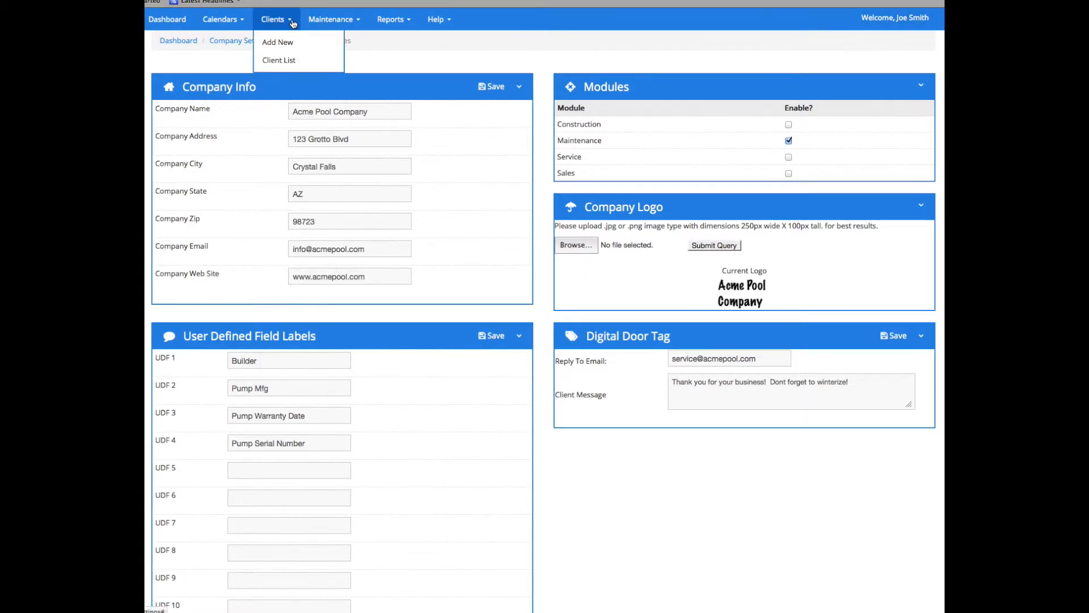
left_click(282, 60)
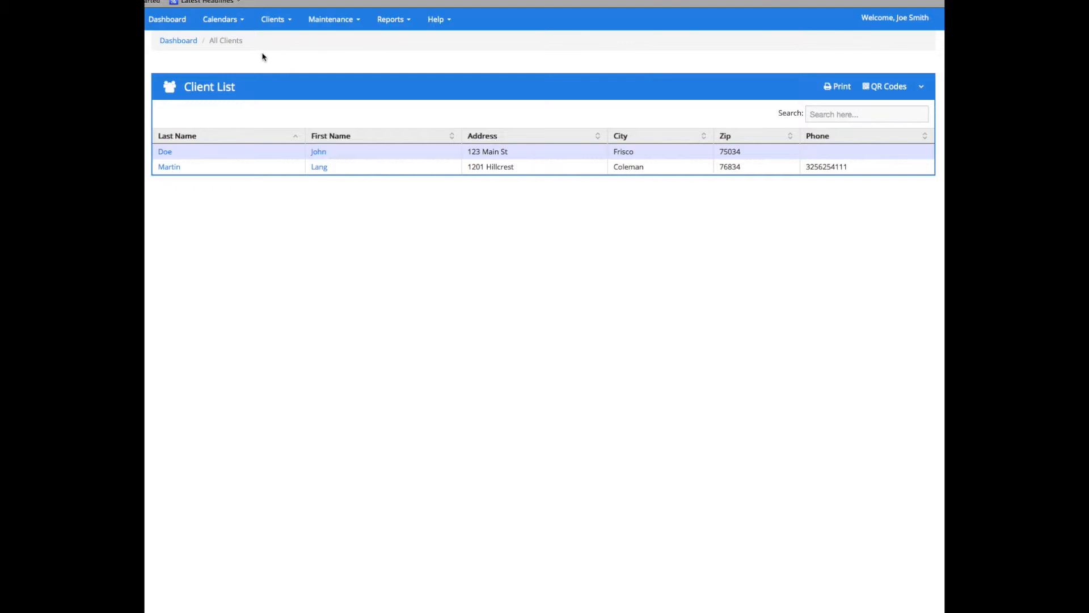
left_click(320, 156)
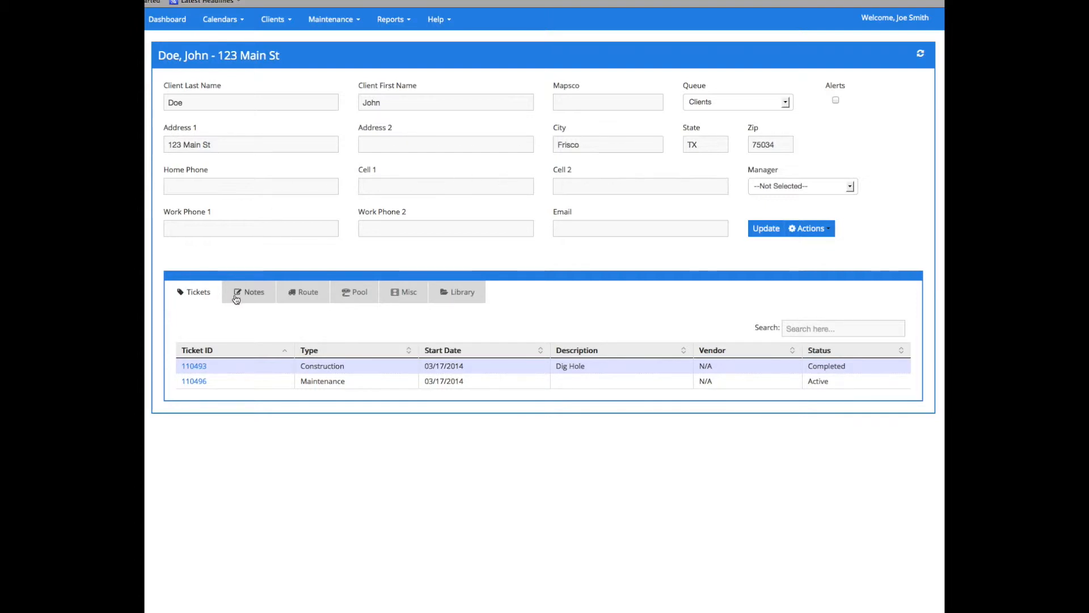
left_click(411, 294)
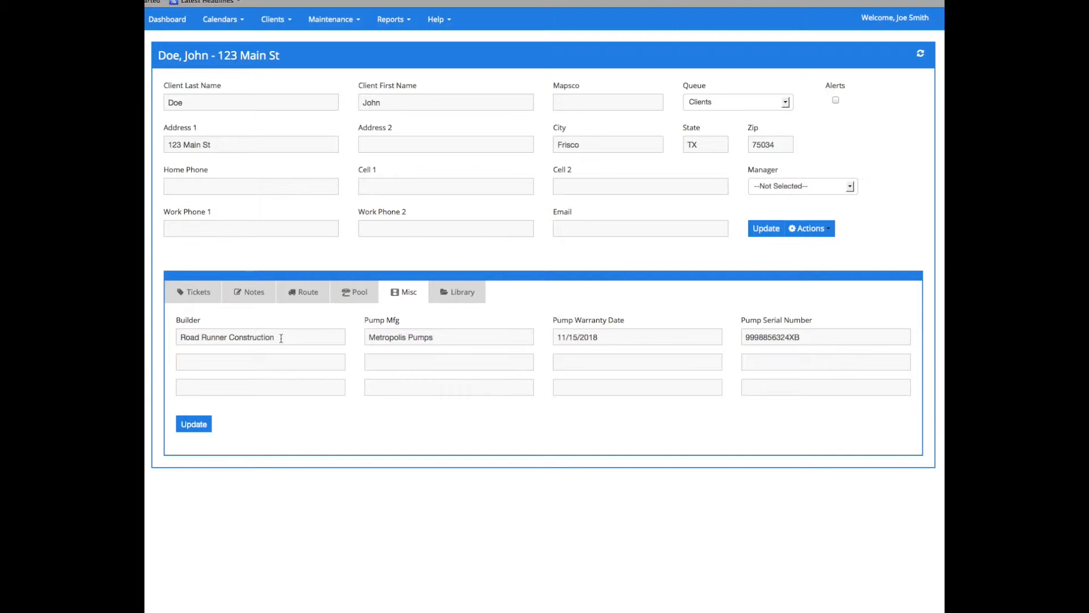
Examine the client's pump manufacturer, pump warranty date and pump serial number entries
left_click_drag(457, 337, 369, 337)
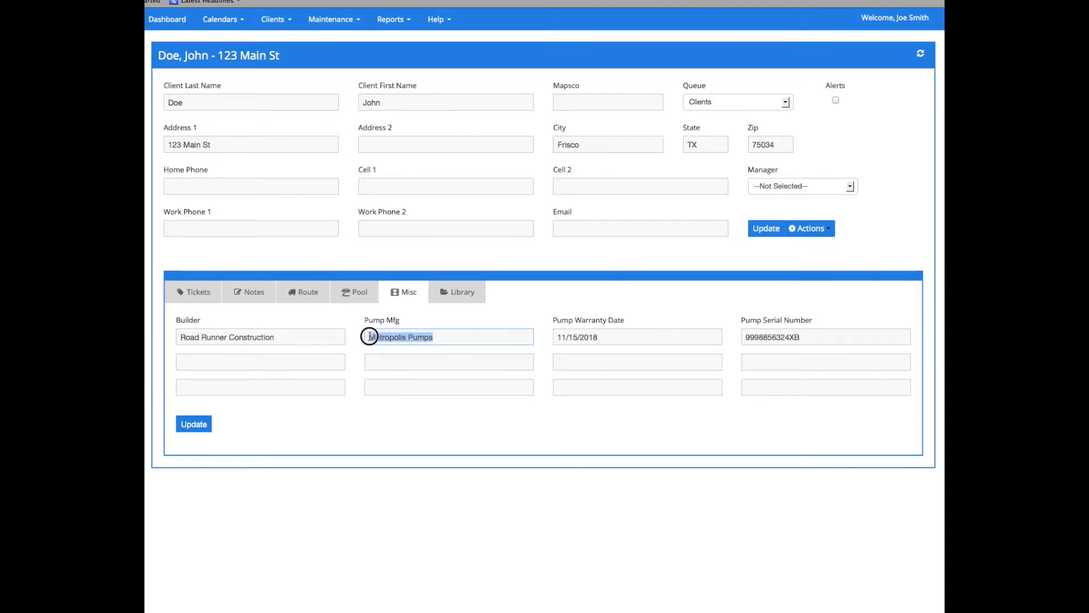
left_click(477, 357)
left_click_drag(615, 337, 549, 337)
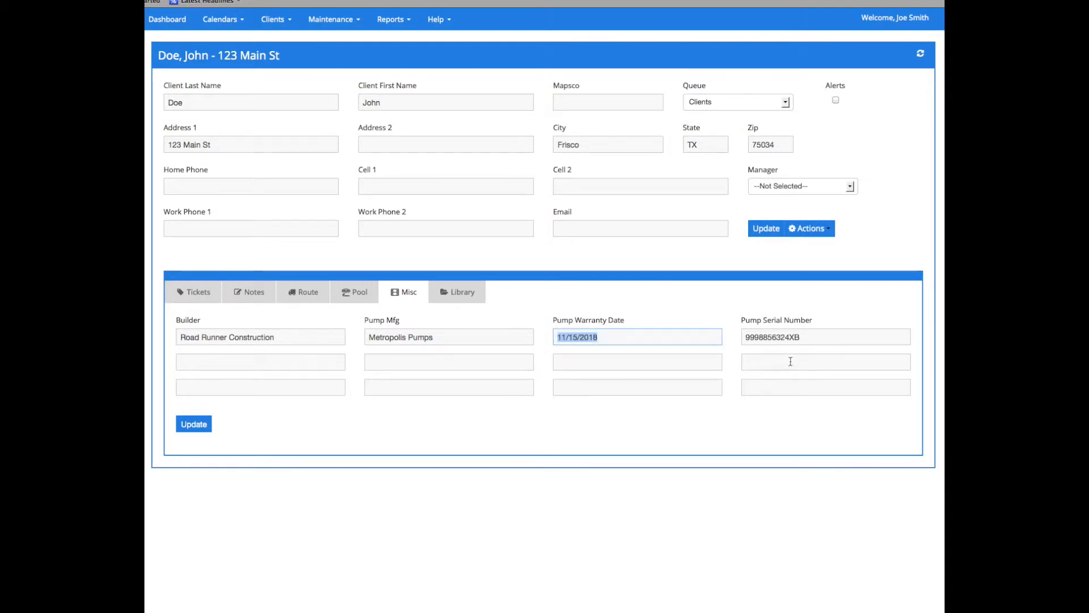
left_click_drag(807, 337, 745, 336)
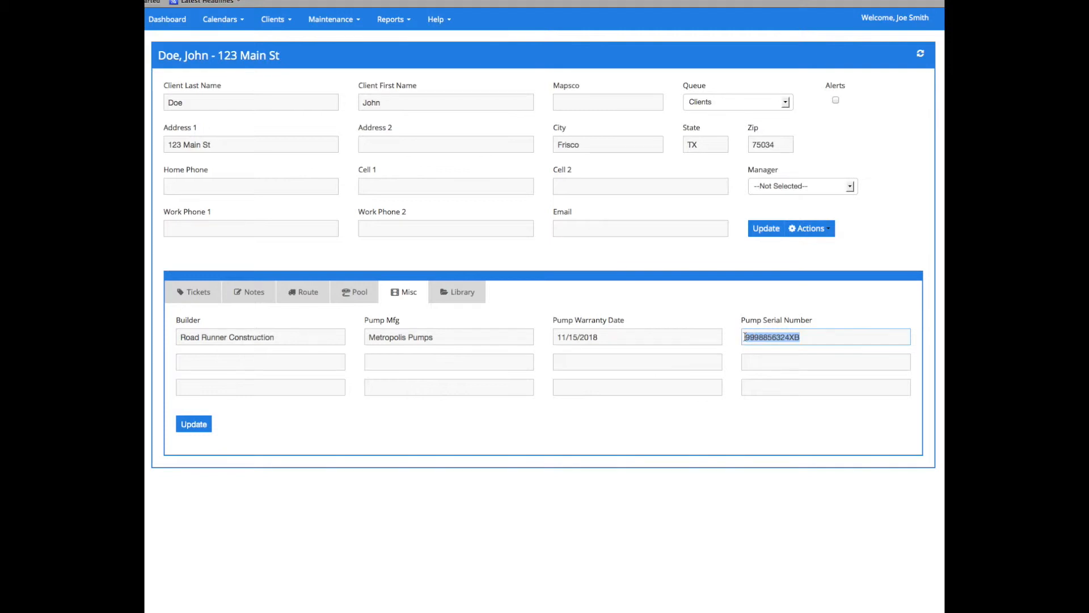
left_click(771, 362)
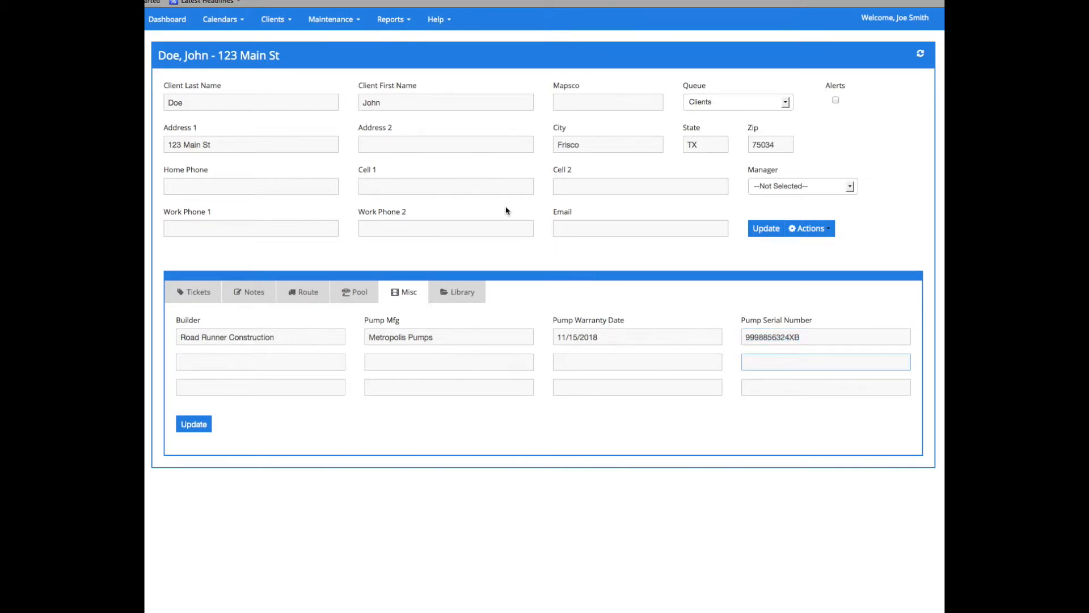
Return to the general company settings from the client's record
left_click(905, 22)
left_click(880, 38)
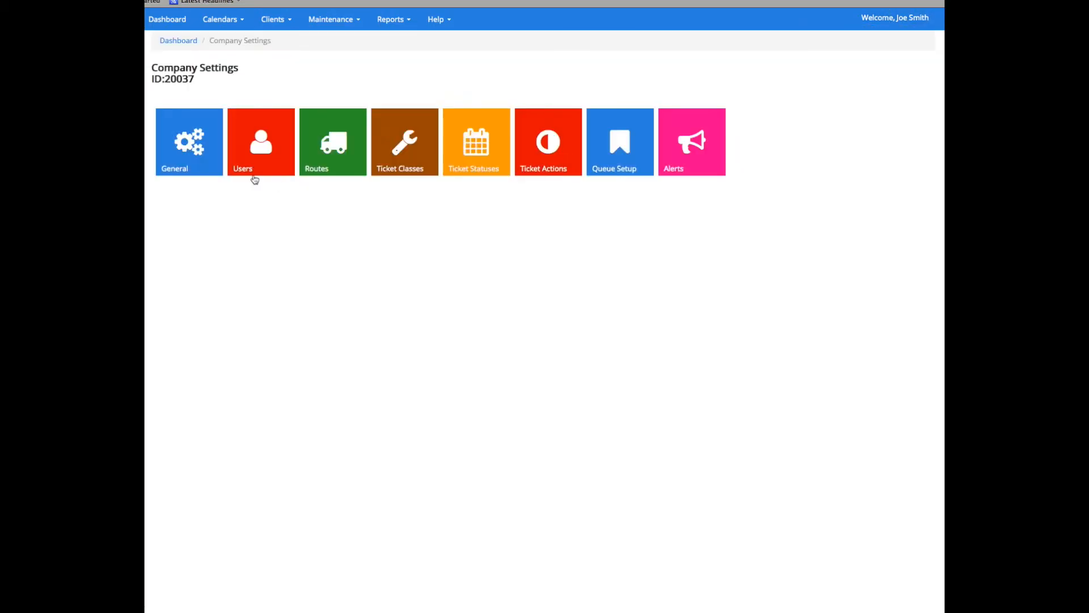
left_click(183, 152)
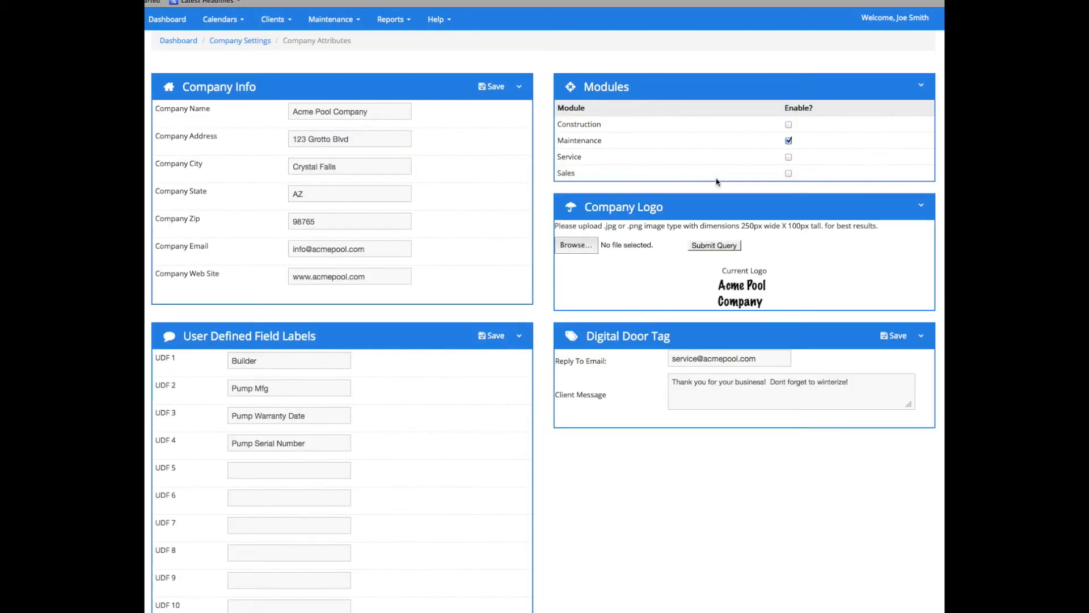
Review the Construction, Maintenance, Service and Sales entries in the list of modules
left_click_drag(613, 126, 555, 124)
left_click(611, 144)
left_click_drag(611, 144, 558, 172)
left_click(603, 133)
Enable the Construction, Service and Sales modules, and disable all three again
left_click(789, 125)
left_click(788, 158)
left_click(789, 173)
left_click(789, 125)
left_click(789, 157)
left_click(789, 174)
left_click(790, 124)
left_click(789, 126)
Choose AcmePoolCompany.jpg from the Logo folder as the company logo file to upload
left_click(577, 245)
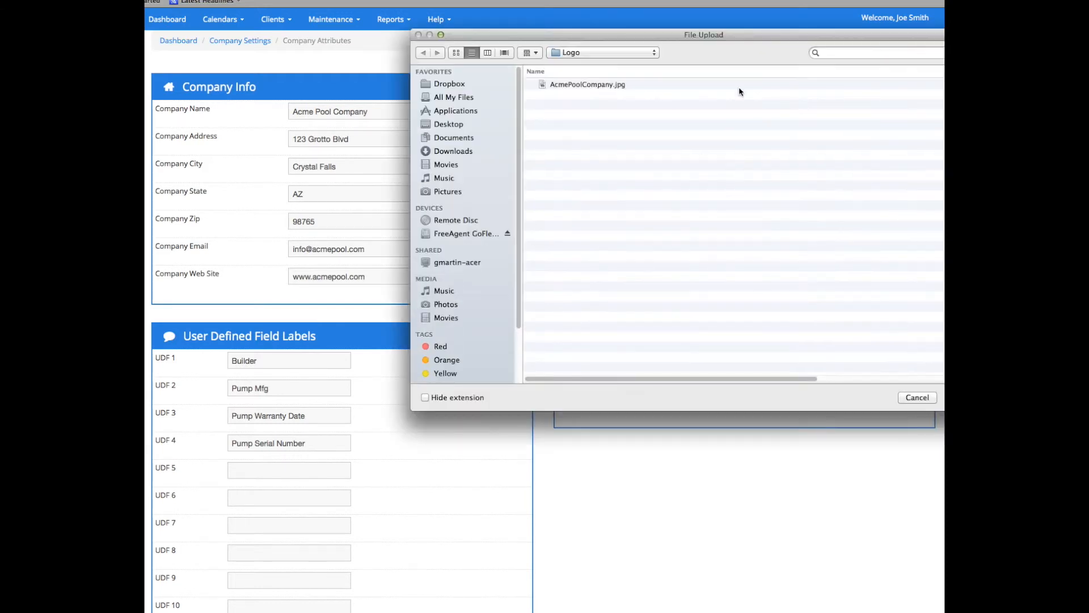
left_click(724, 70)
left_click_drag(739, 40, 592, 45)
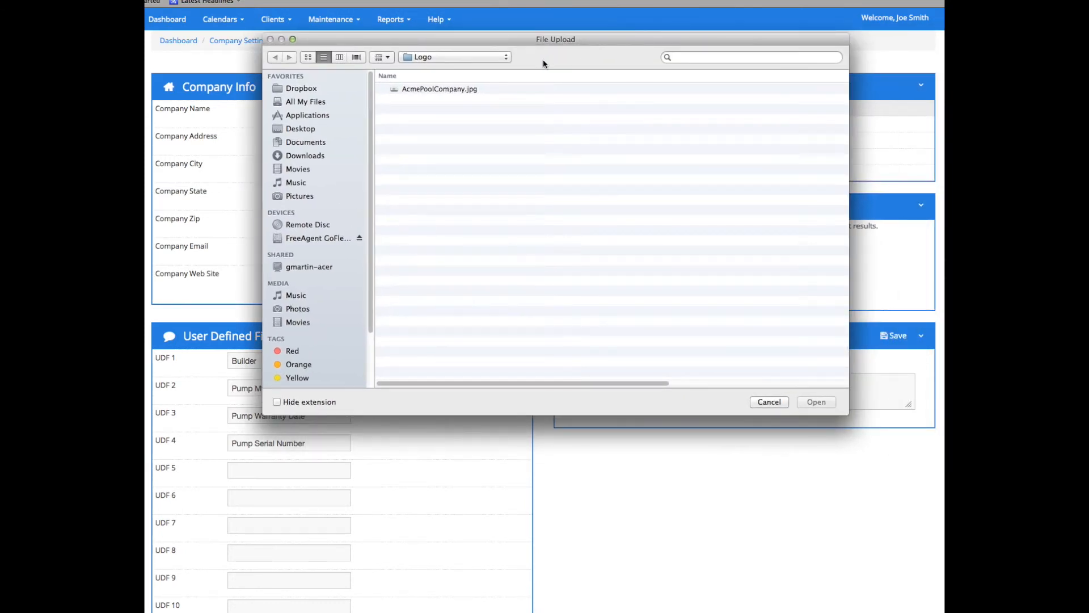
left_click(509, 57)
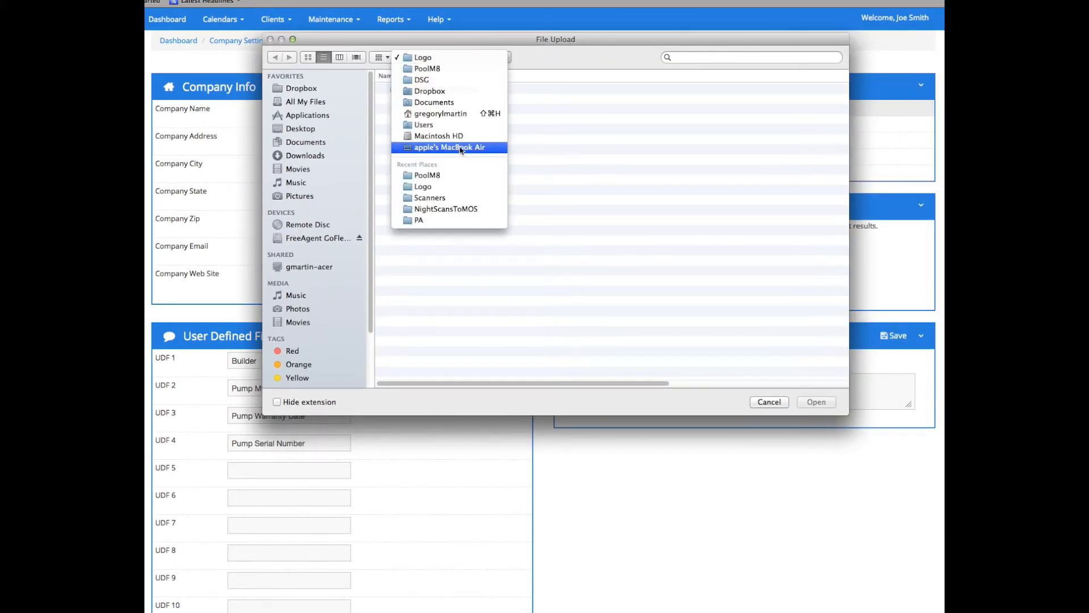
left_click(423, 186)
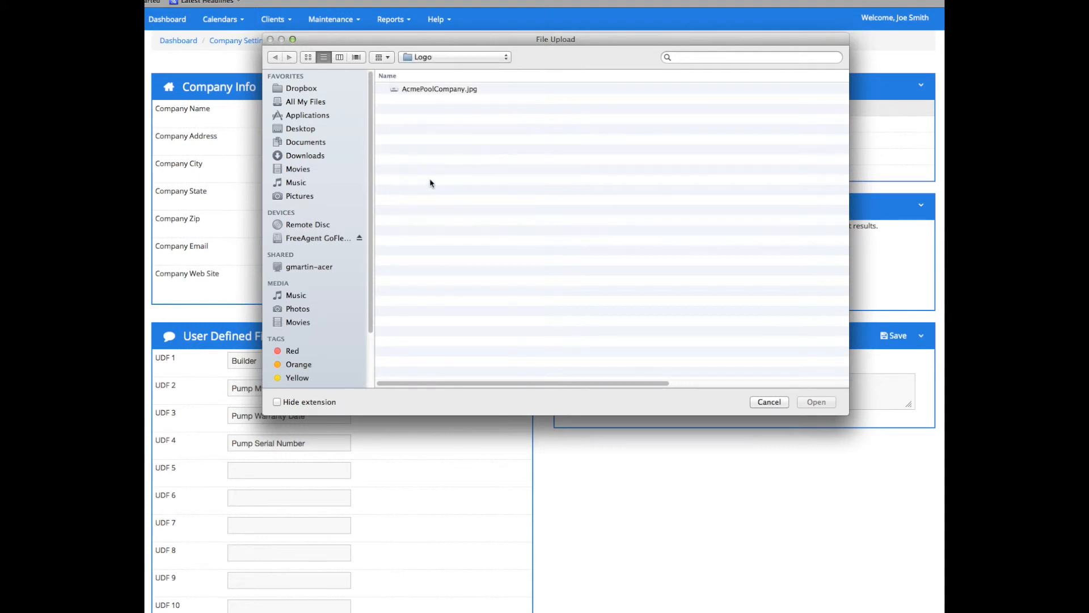
left_click(448, 93)
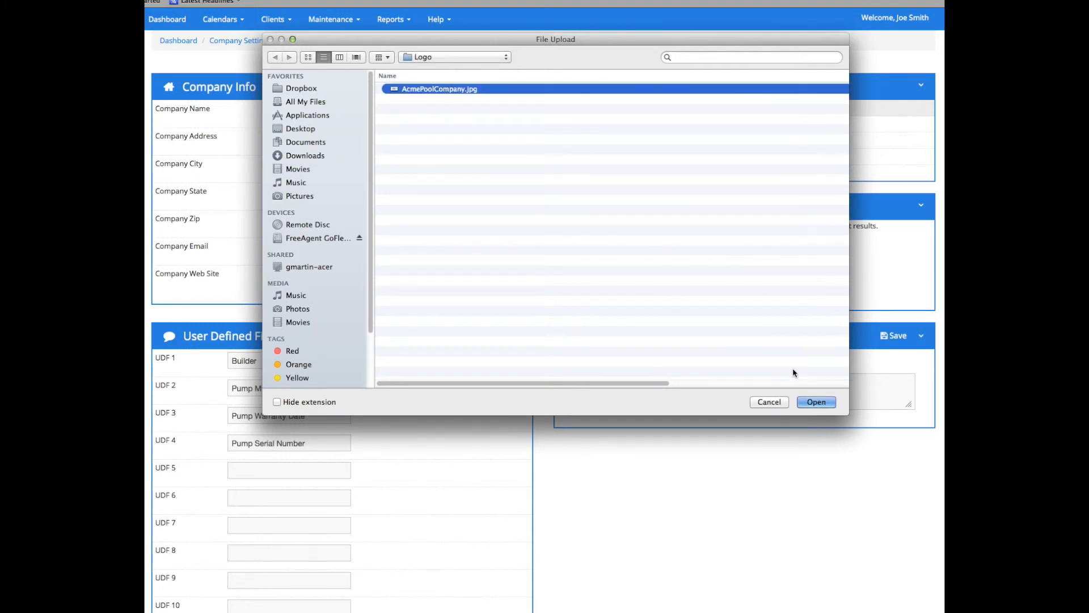
left_click(816, 401)
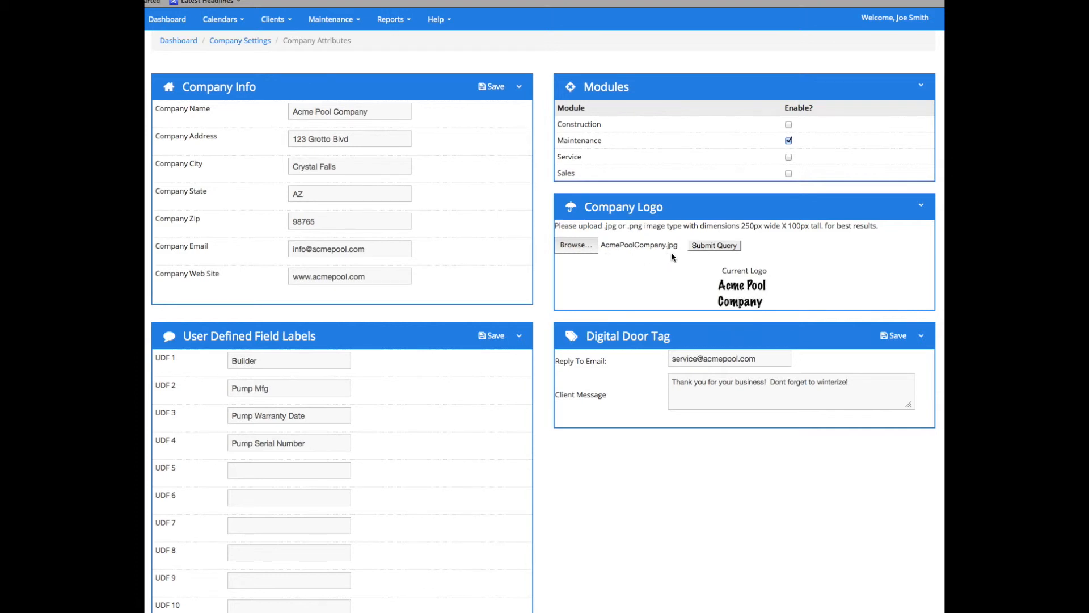
Upload the chosen AcmePoolCompany.jpg file as the company logo
left_click(711, 249)
scroll(885, 275, "down", 1)
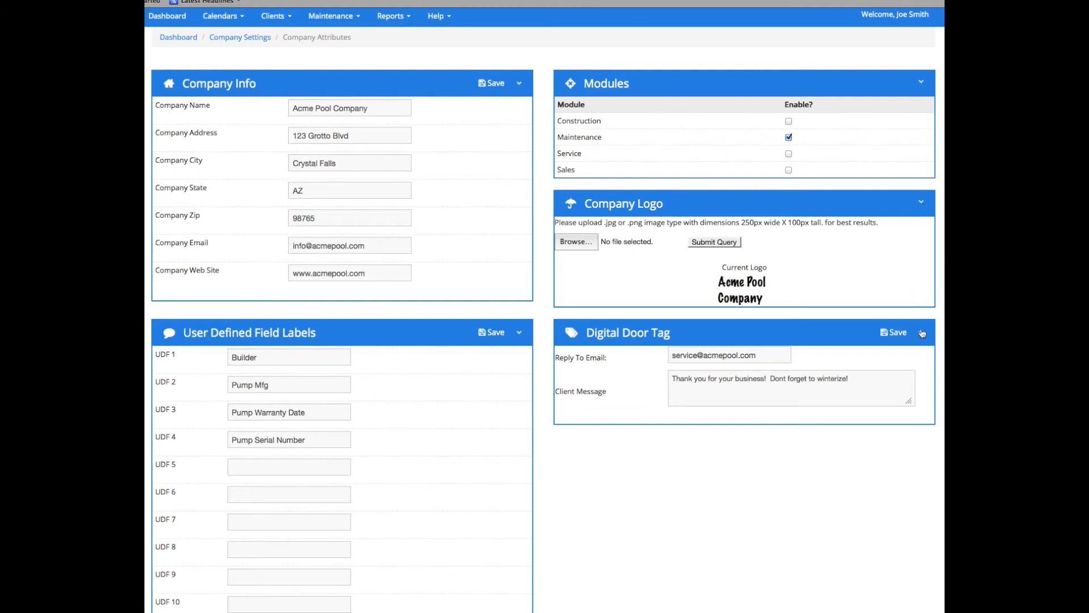
Enlarge the Client Message box of the Digital Door Tag and place the text cursor in it for editing
left_click_drag(911, 404, 918, 478)
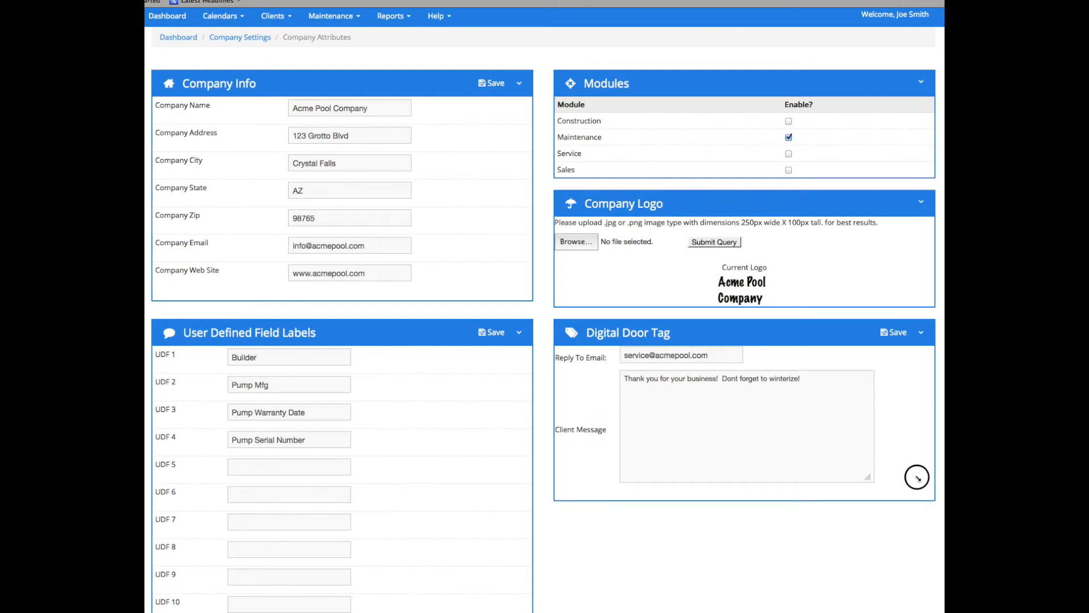
left_click(795, 421)
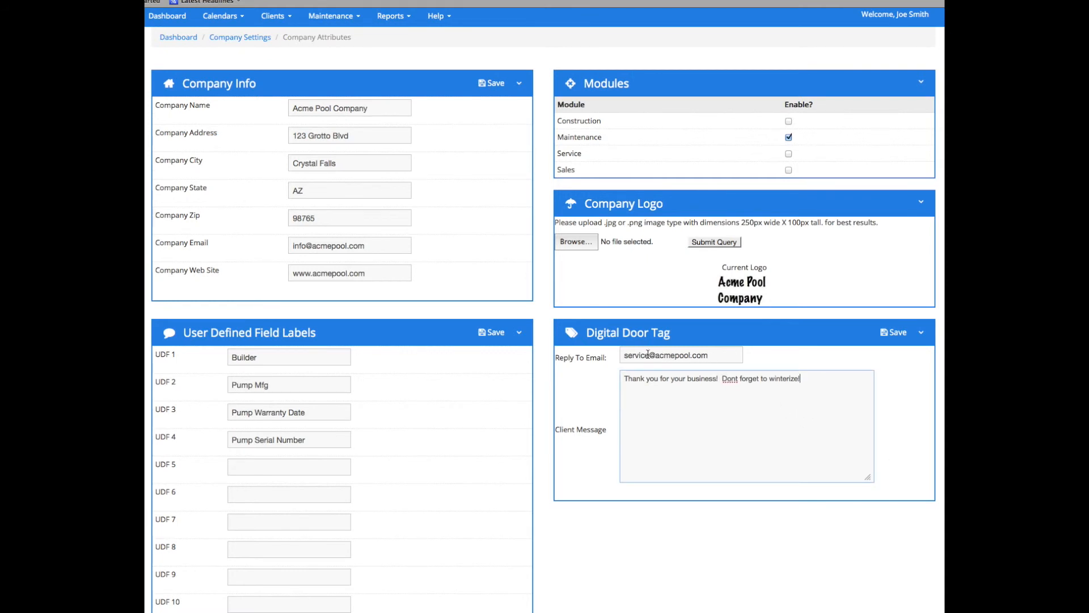
Change the Digital Door Tag's reply-to email to an individual employee's address and restore the service address
left_click_drag(648, 354, 621, 355)
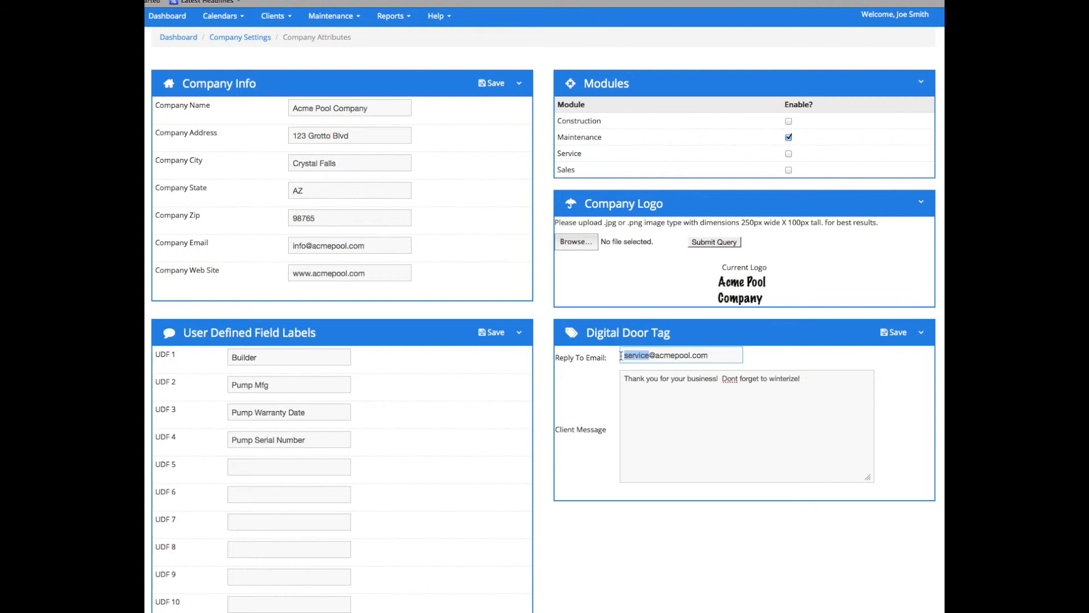
type("joesmith")
left_click(648, 384)
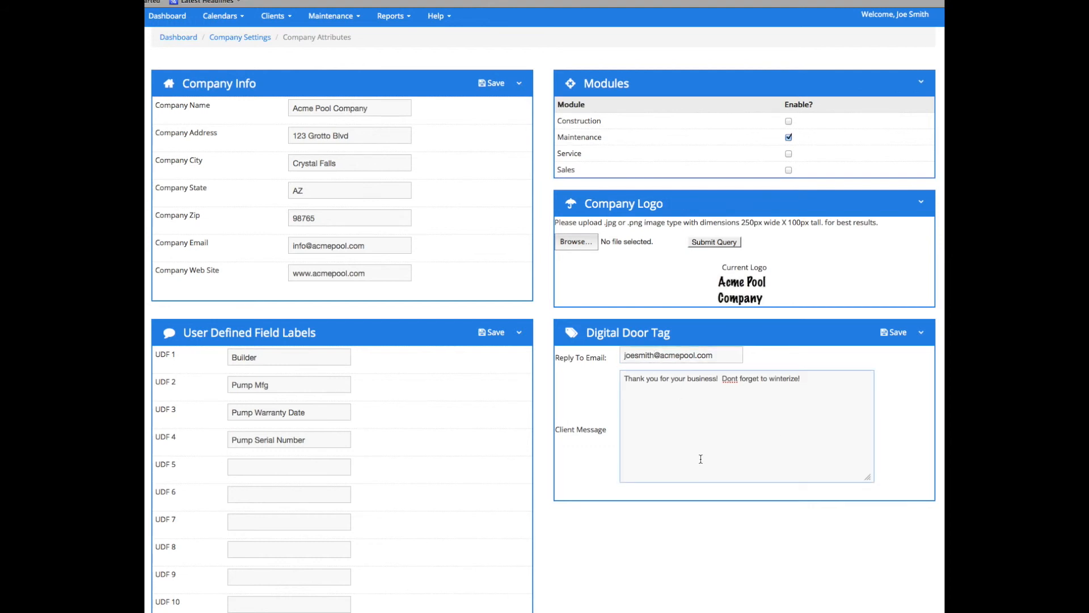
left_click_drag(654, 355, 621, 356)
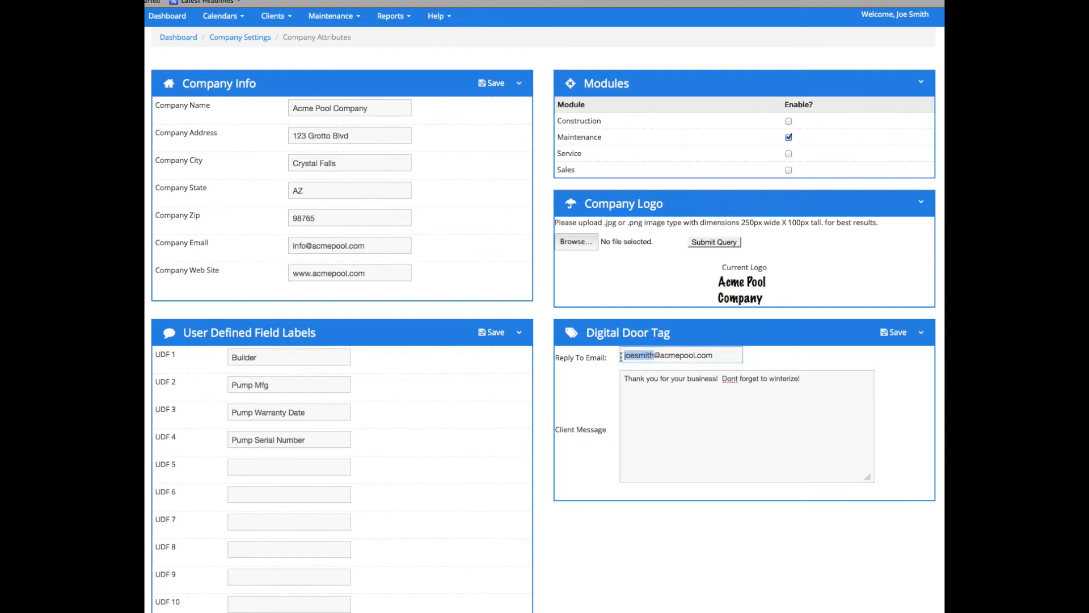
type("service")
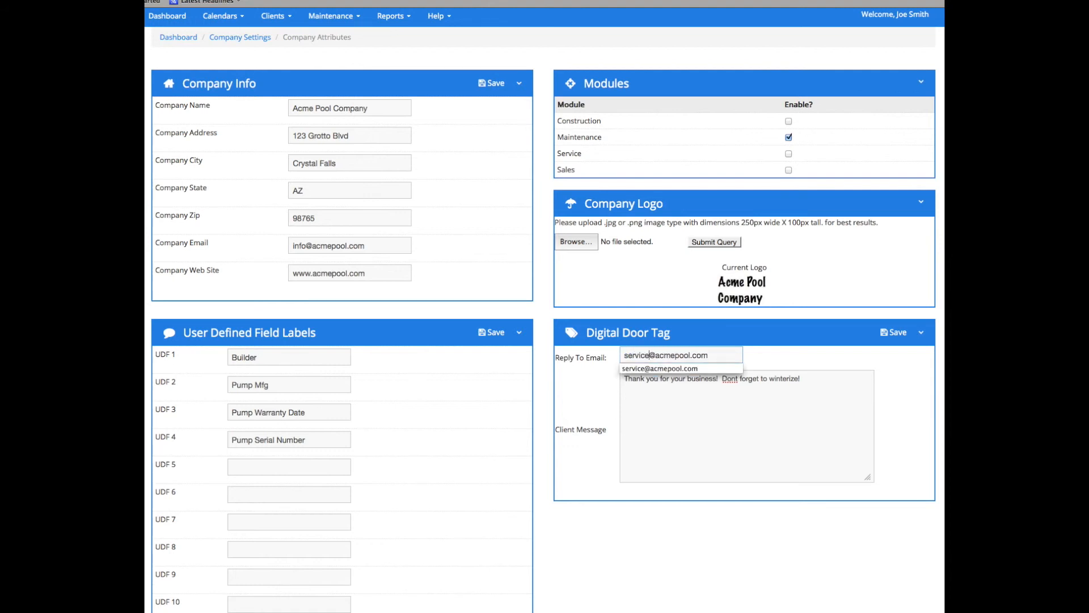
left_click(764, 361)
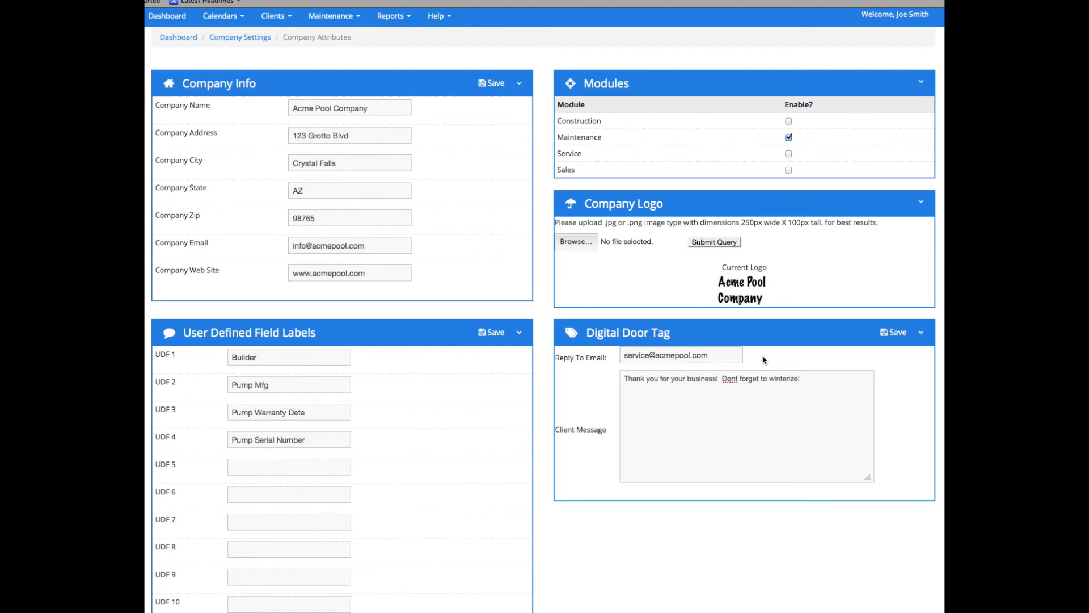
Correct "Dont" to "Don't" in the Digital Door Tag's client message
left_click(735, 378)
type("'")
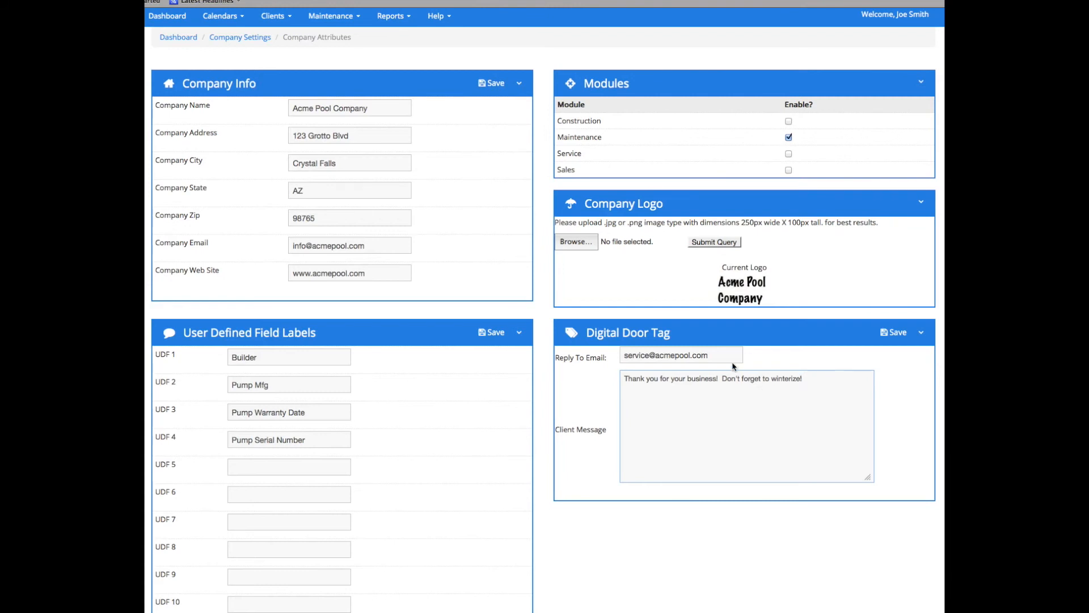
left_click_drag(722, 355, 620, 355)
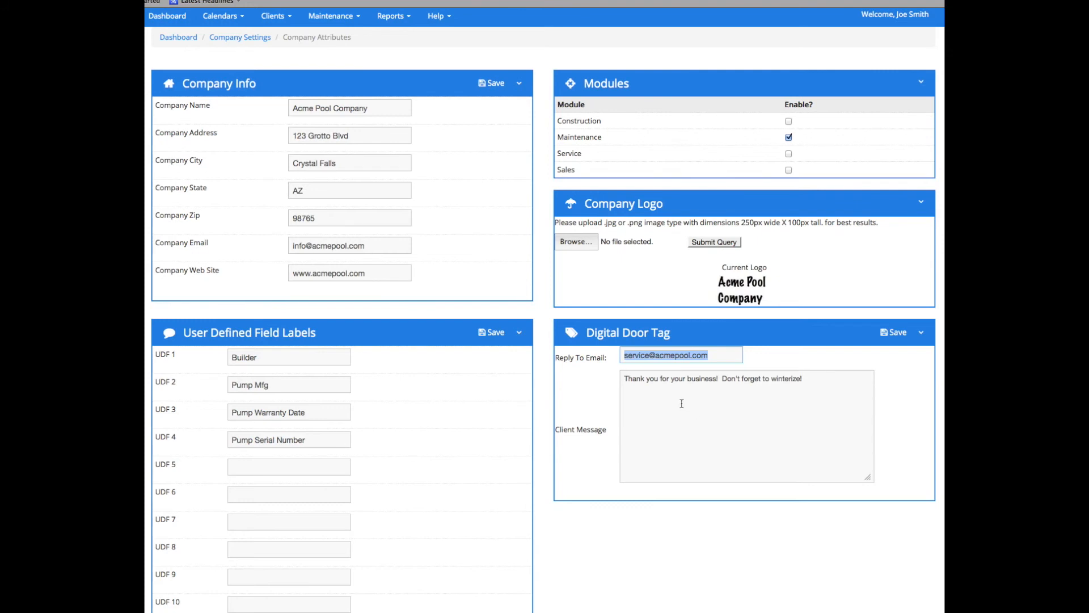
left_click(660, 380)
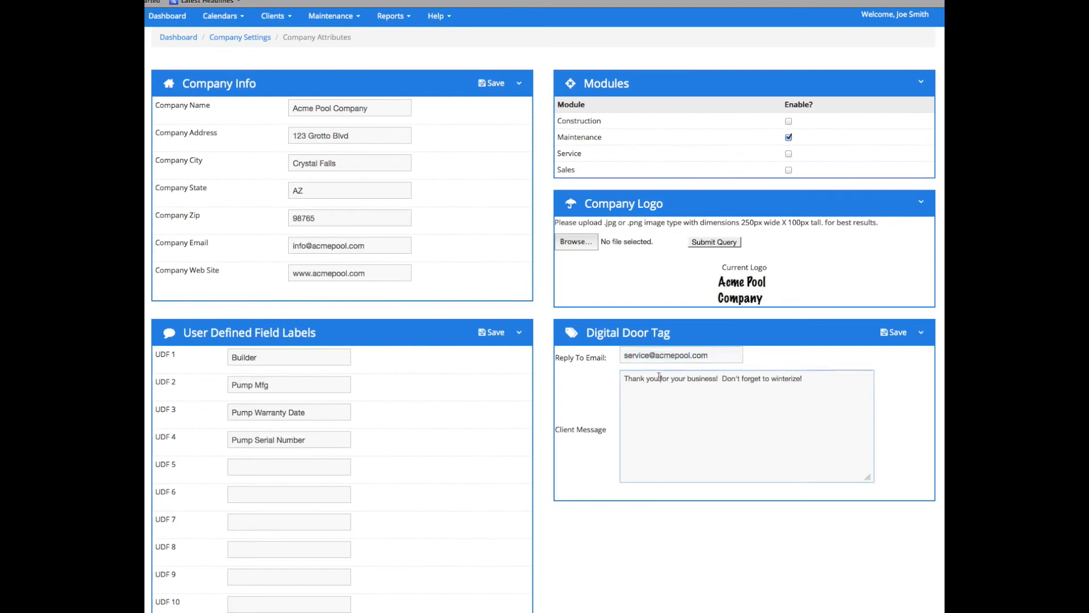
Remove the sentence "Don't forget to winterize!" from the Digital Door Tag's client message
left_click_drag(817, 379, 624, 378)
left_click(721, 377)
left_click_drag(722, 378, 821, 376)
Reword the client message to "Thank you for allowing Acme Pools to be your Pool Company. We appreciate your business!"
left_click(659, 379)
type("for allo")
type("wing Acme")
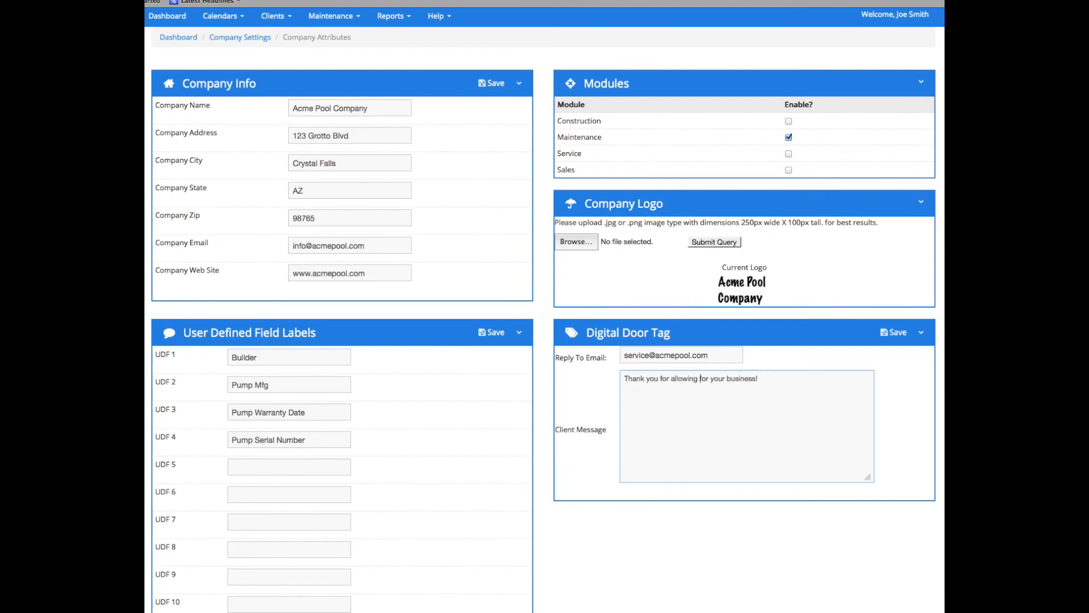
type(" Pools to b")
type("e your ")
type("Pool Cm")
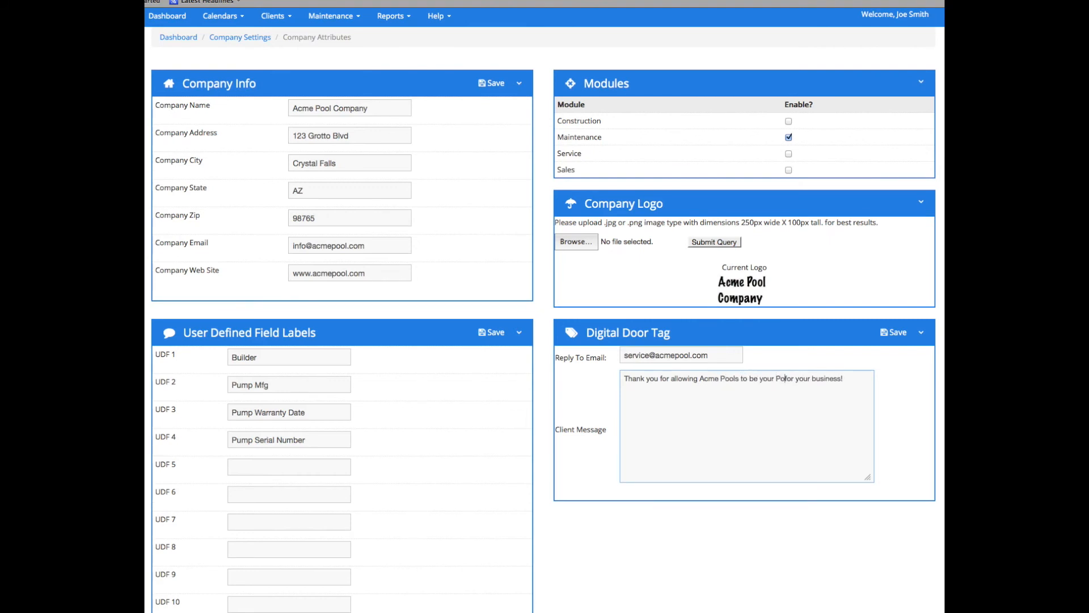
key("BackSpace")
type("ompany.  We applreciate")
key("Delete")
key("Delete")
key("Delete")
key("Delete")
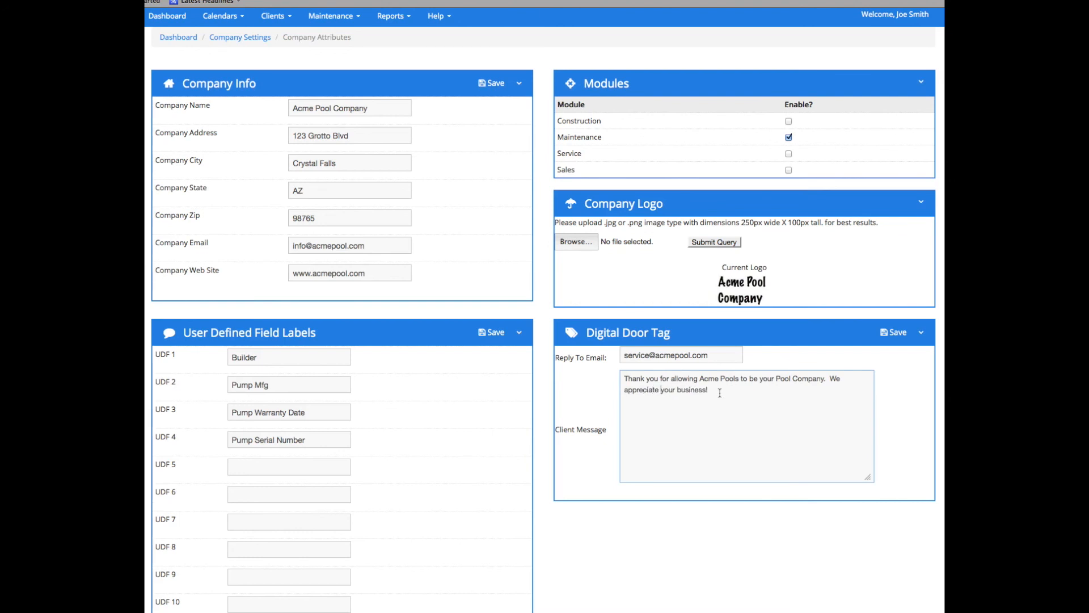
Add "Don't forget to winterize!!" at the end of the client message and save the Digital Door Tag settings
type("Don't forget to winterize!!")
left_click(897, 337)
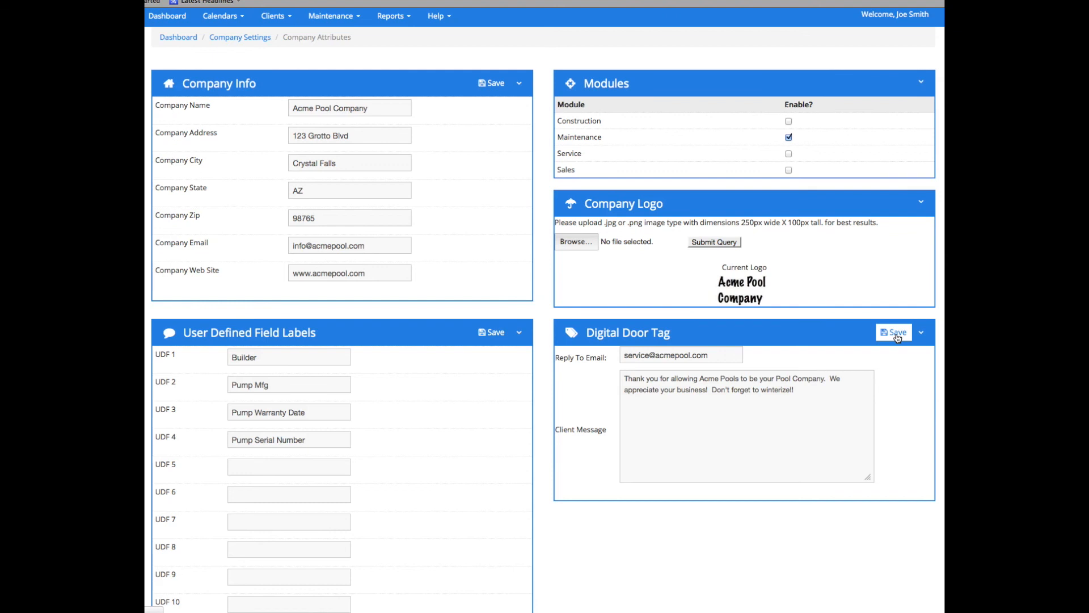